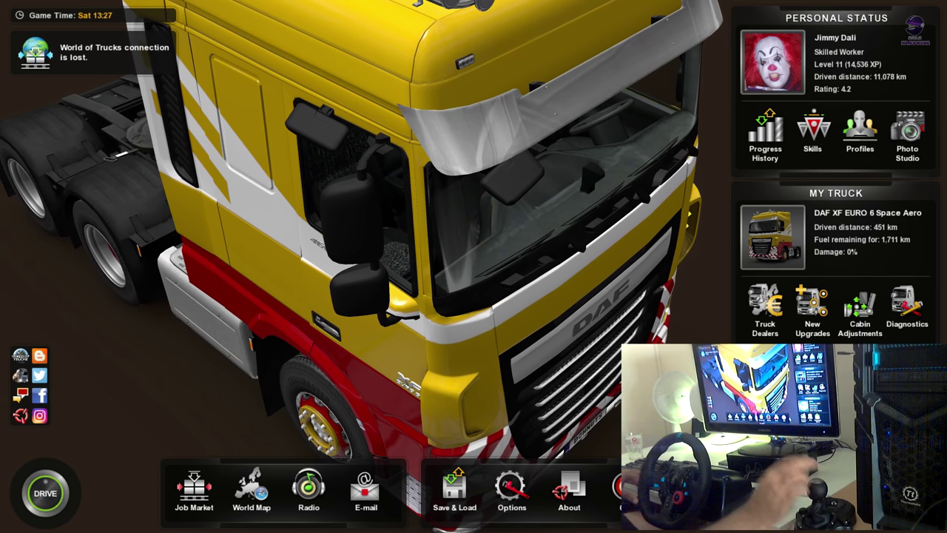
# - Open Options > Controls, keep the transmission on H-Shifter, and scroll down to H-shifter setup
pyautogui.click(517, 494)
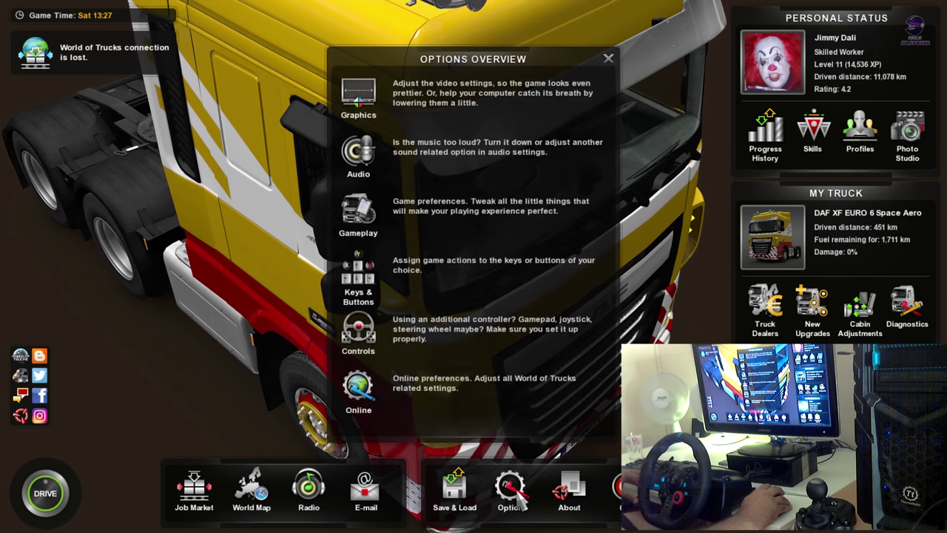
pyautogui.click(400, 338)
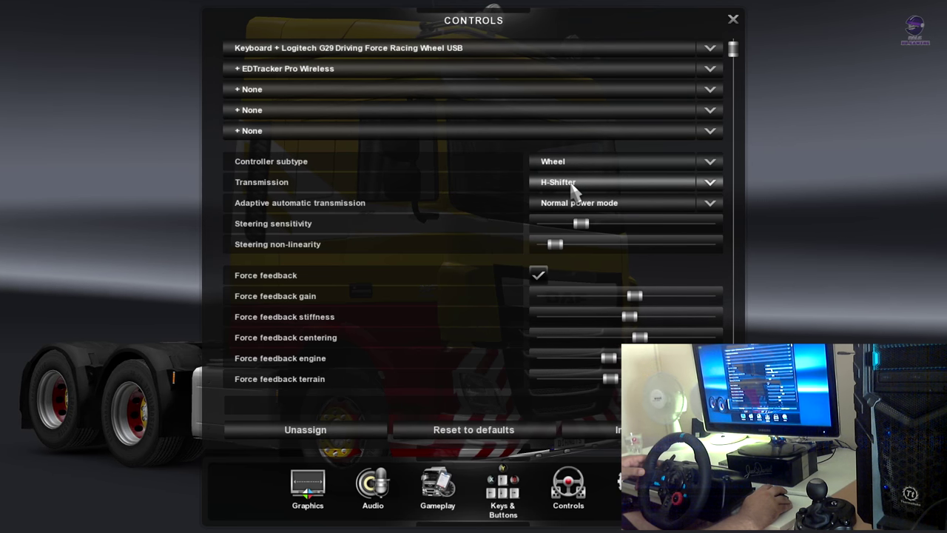
pyautogui.click(712, 185)
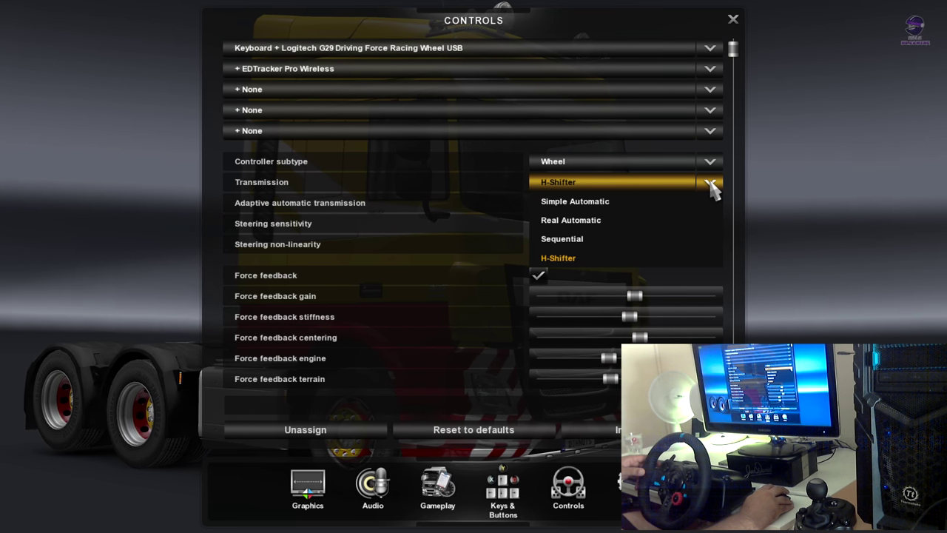
pyautogui.click(711, 185)
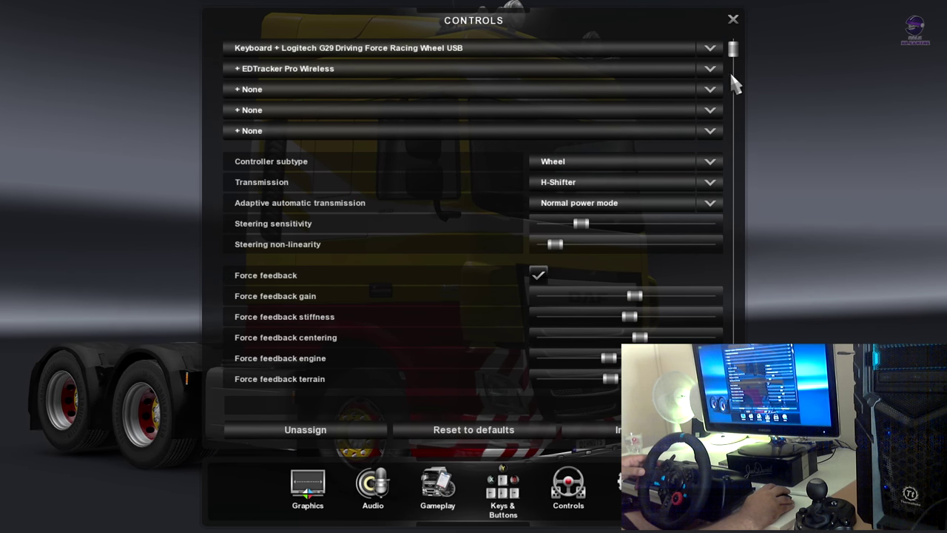
pyautogui.moveTo(734, 52); pyautogui.dragTo(729, 320)
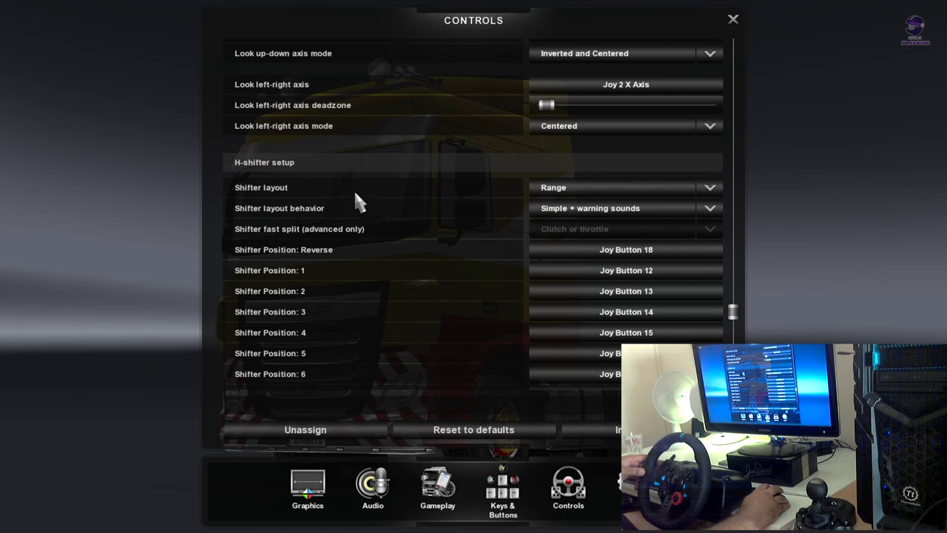
# - Keep the shifter layout on Range and bind Shifter Toggle 1 to wheel Joy Button 11
pyautogui.click(709, 190)
pyautogui.click(712, 191)
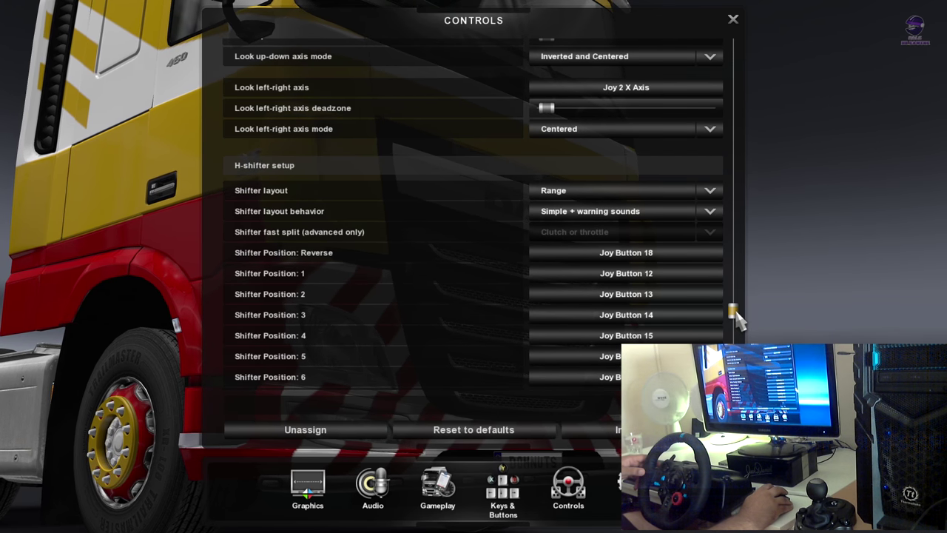
pyautogui.moveTo(734, 317); pyautogui.dragTo(732, 363)
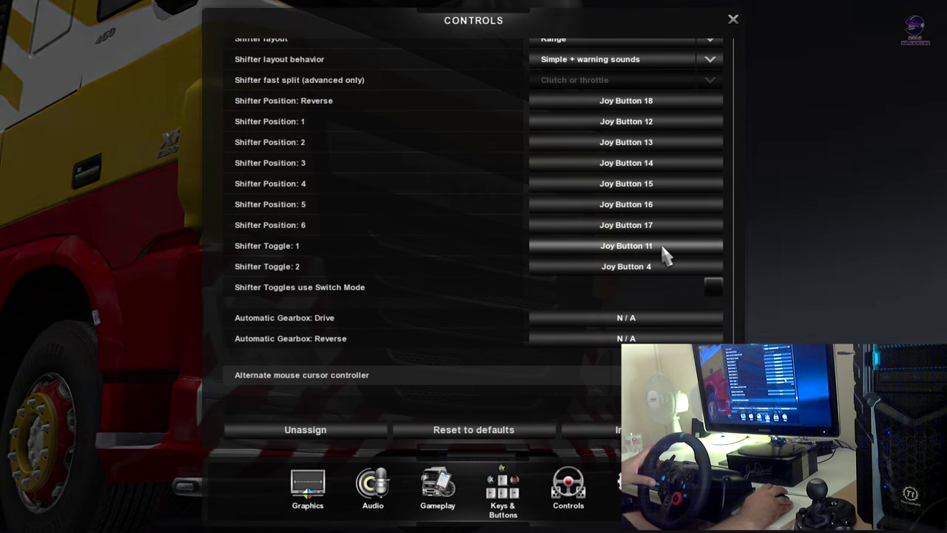
pyautogui.click(663, 249)
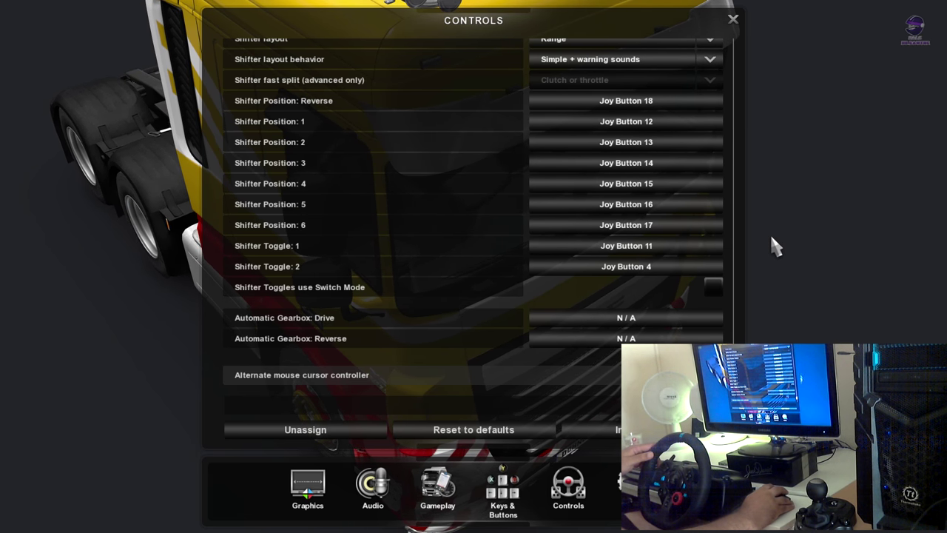
# - Review the full Controls list, then launch the Input Wizard
pyautogui.moveTo(733, 365); pyautogui.dragTo(731, 50)
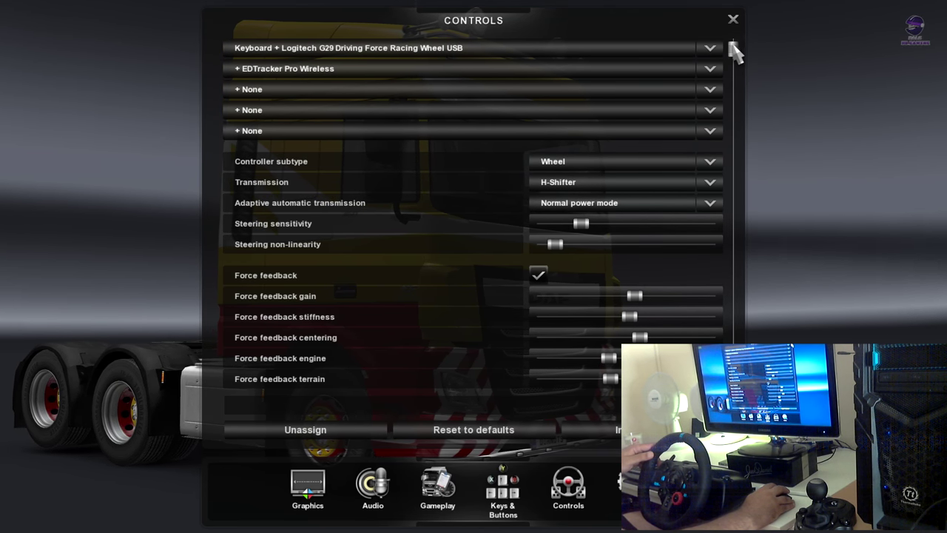
pyautogui.moveTo(732, 43); pyautogui.dragTo(744, 337)
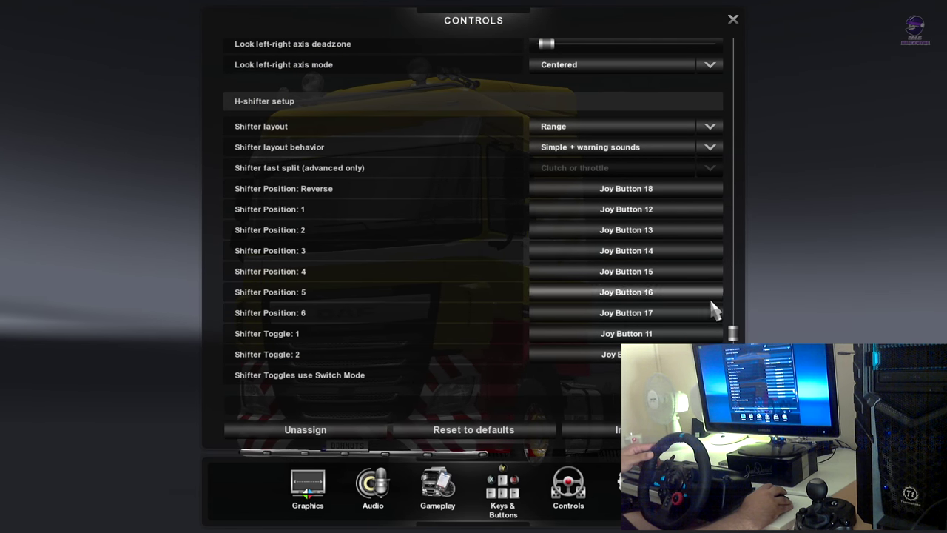
pyautogui.scroll(-3, 473, 222)
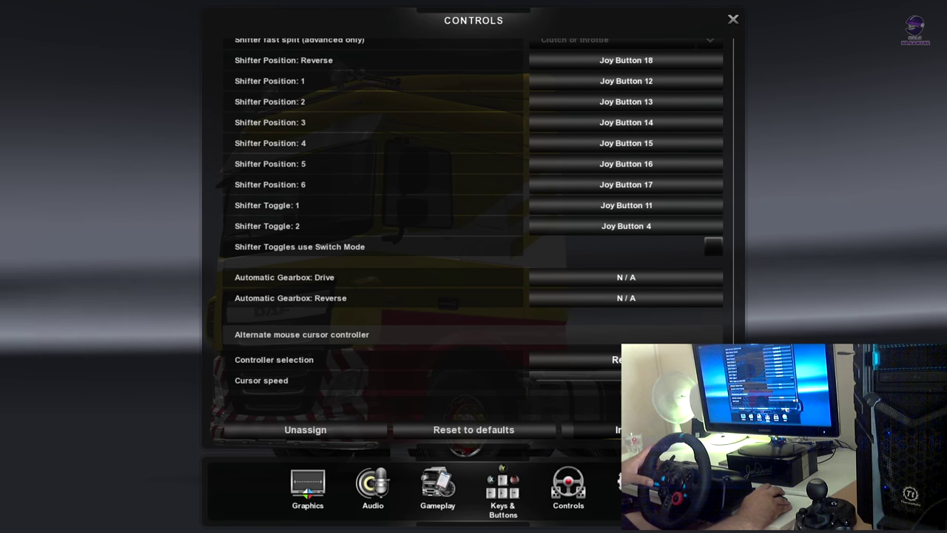
pyautogui.click(651, 429)
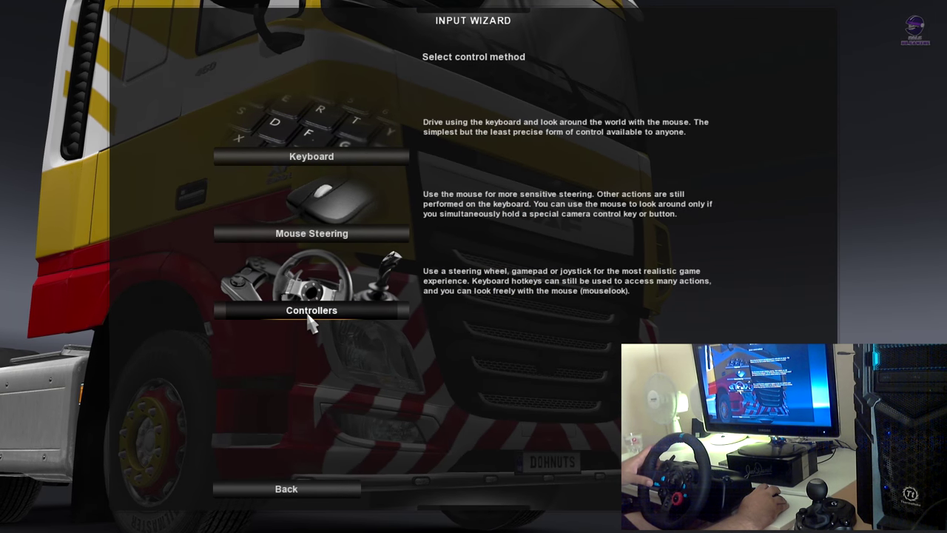
# - In the Input Wizard, choose Controllers, an H-Shifter gearbox and the Range shifter layout
pyautogui.click(308, 313)
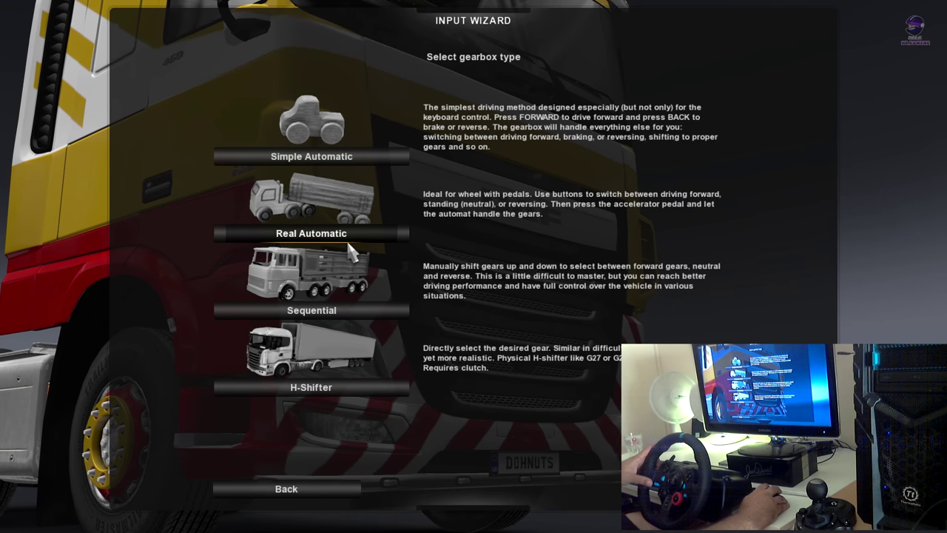
pyautogui.click(312, 386)
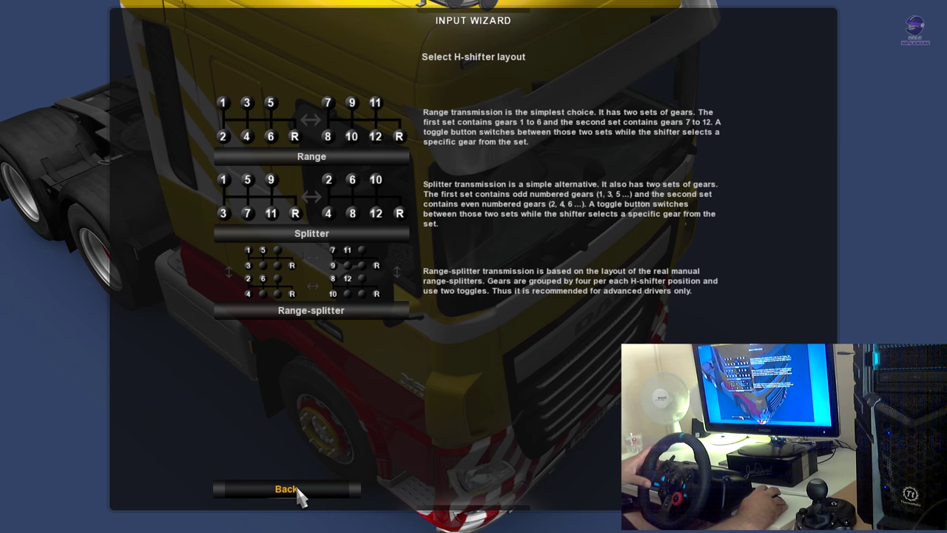
pyautogui.click(292, 158)
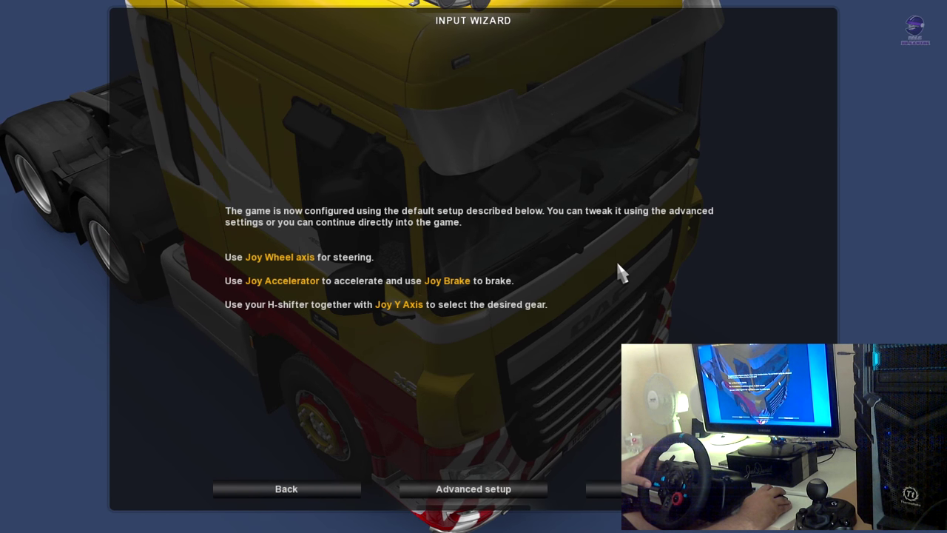
# - Open Advanced setup and scroll through the controls to the H-shifter setup section
pyautogui.click(473, 488)
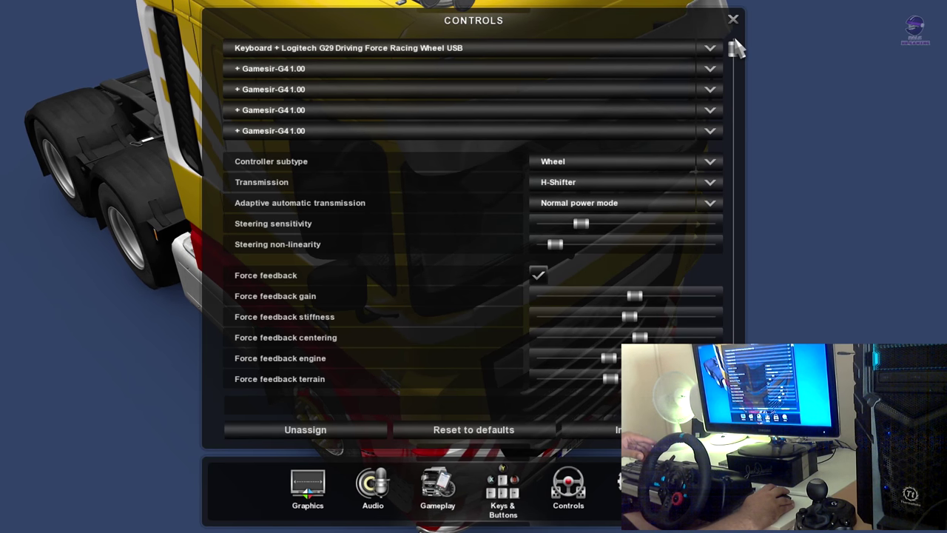
pyautogui.moveTo(734, 54); pyautogui.dragTo(740, 291)
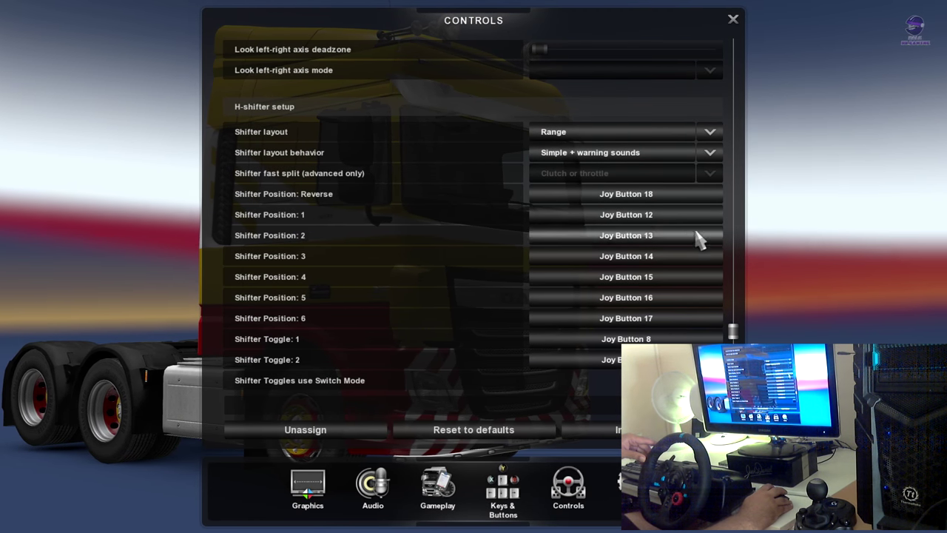
pyautogui.scroll(-3, 699, 236)
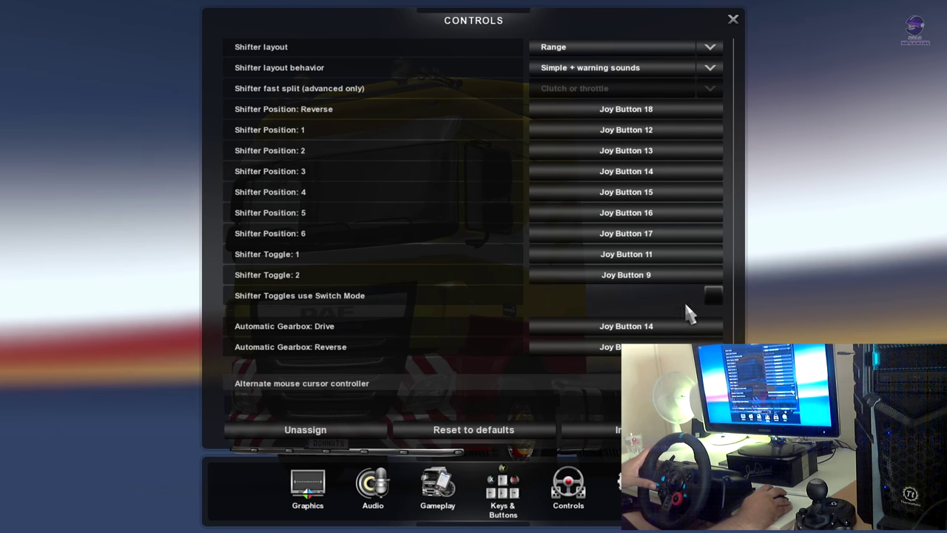
pyautogui.moveTo(732, 355); pyautogui.dragTo(734, 184)
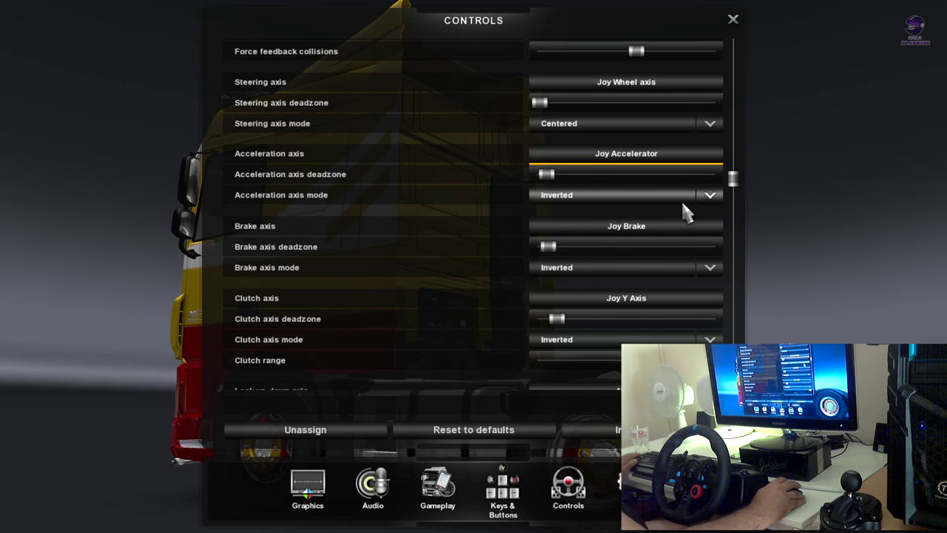
pyautogui.moveTo(733, 180)
pyautogui.mouseDown()
pyautogui.moveTo(733, 142)
pyautogui.moveTo(734, 167)
pyautogui.mouseUp()
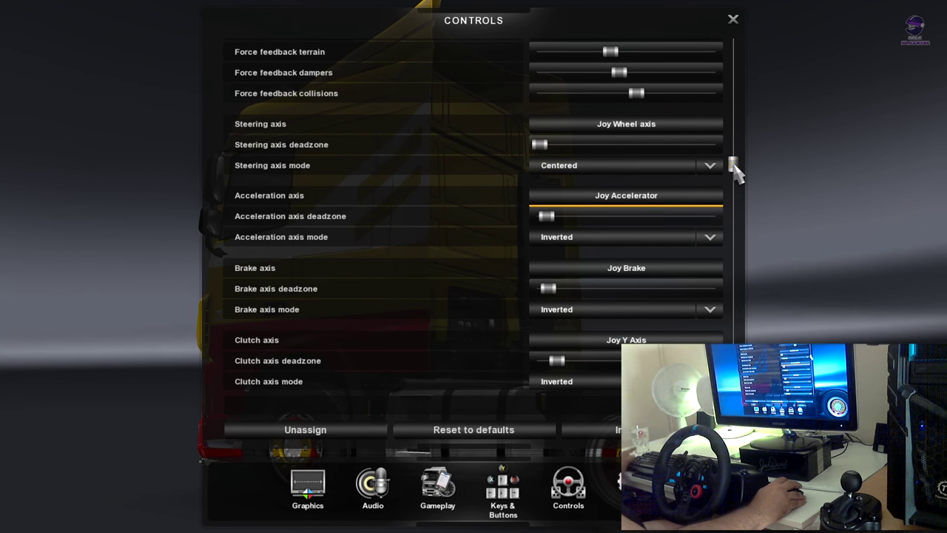